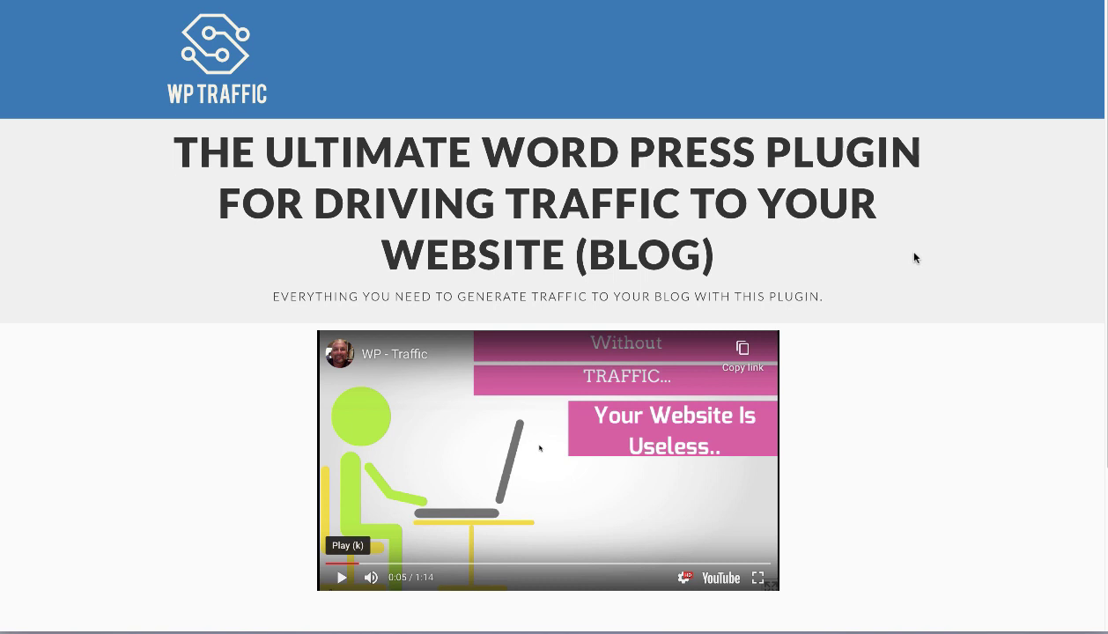
# Go past the sign-up form to the WP Traffic Download and Training page and download wp-traffic-pro.zip
pyautogui.scroll(-3, 784, 203)
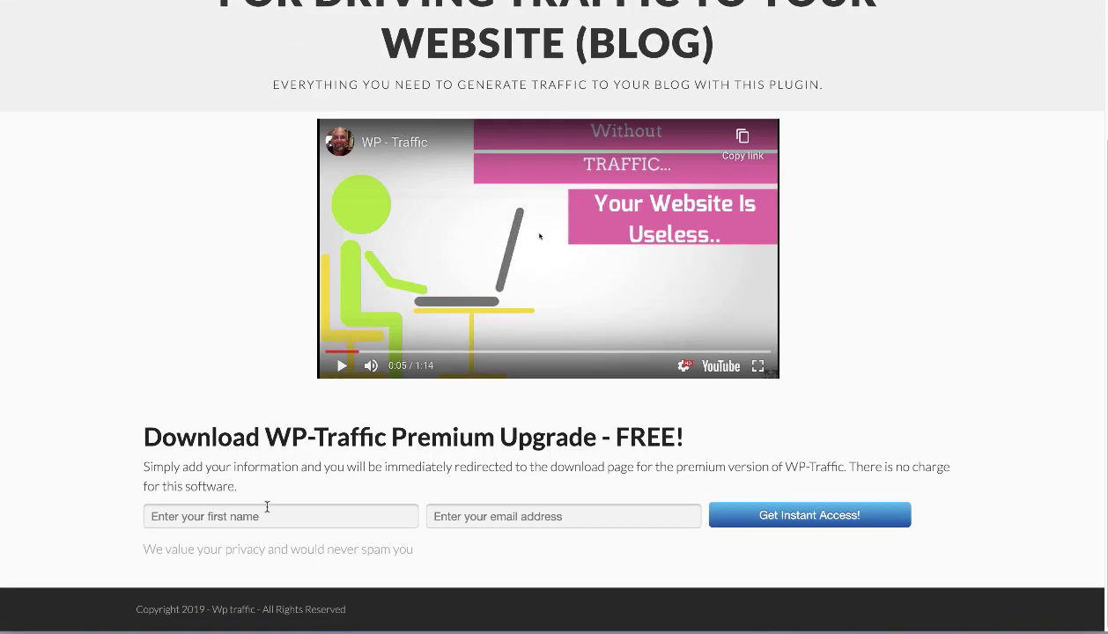
pyautogui.click(267, 508)
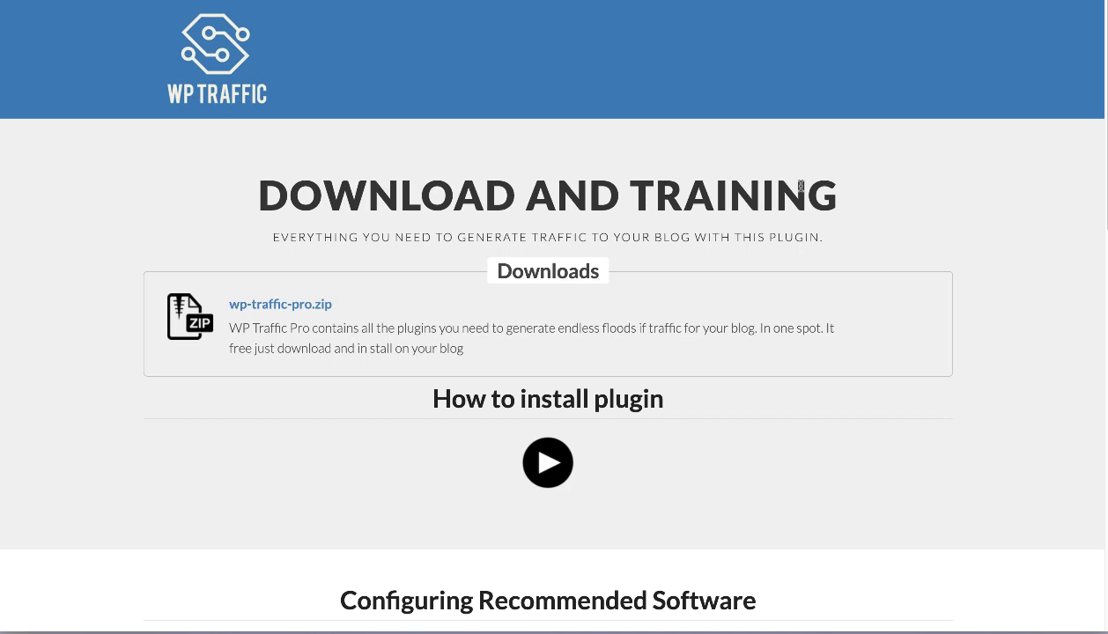
pyautogui.scroll(-15, 801, 186)
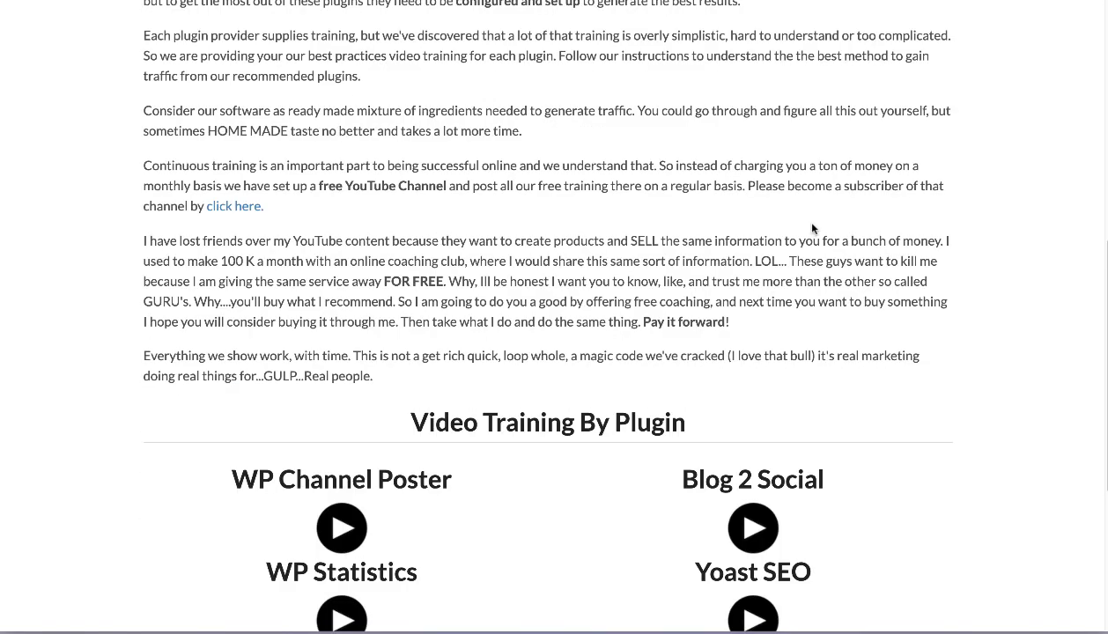
pyautogui.scroll(-2, 791, 211)
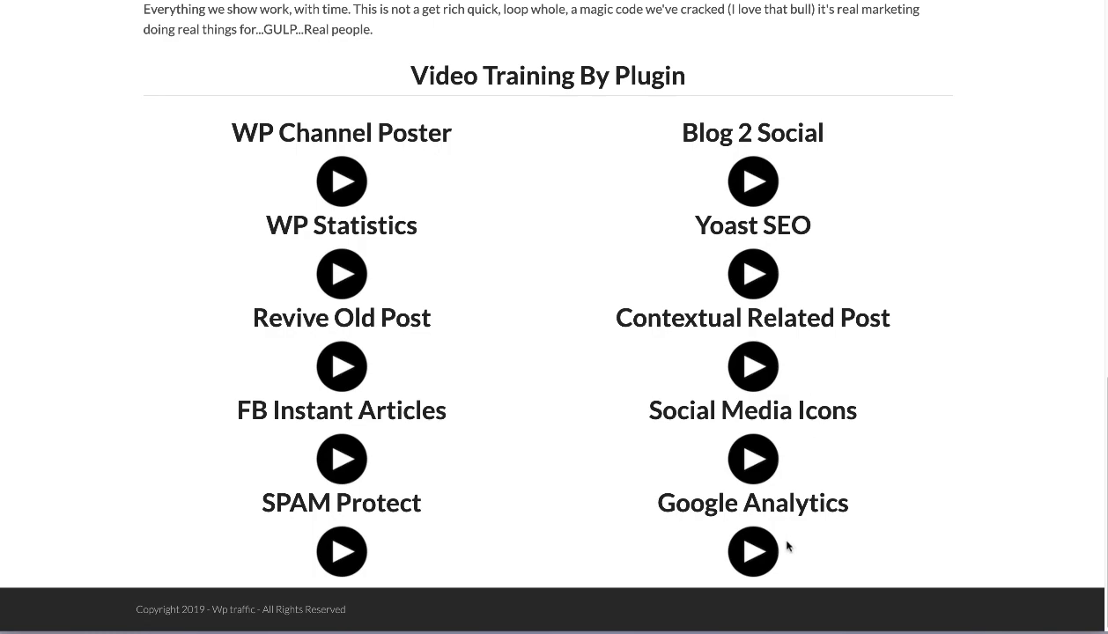
pyautogui.scroll(15, 821, 230)
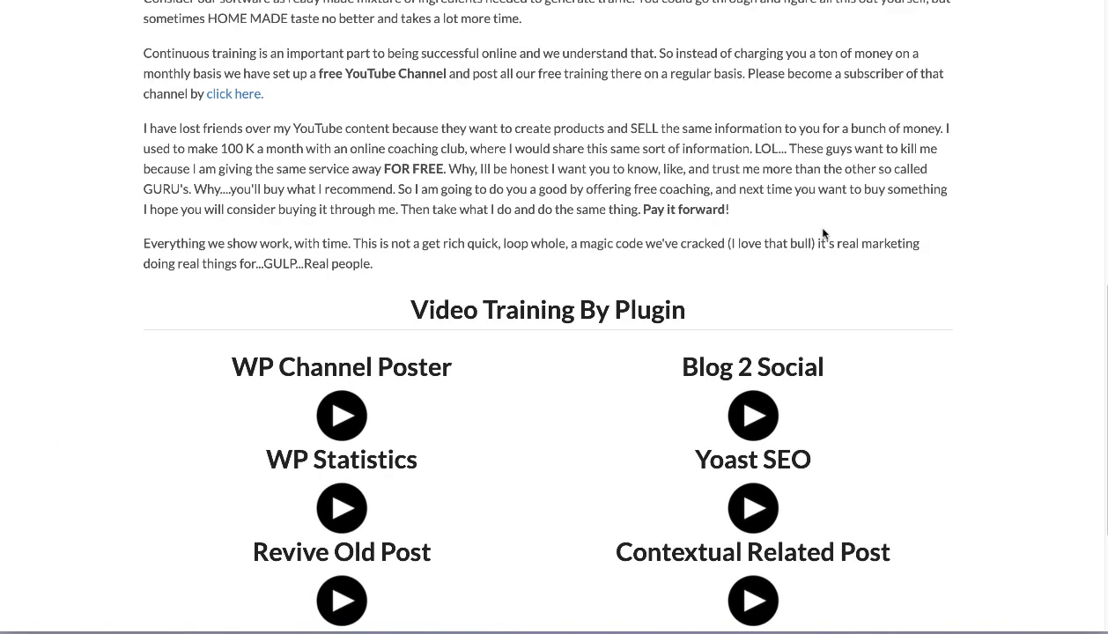
pyautogui.scroll(-10, 766, 255)
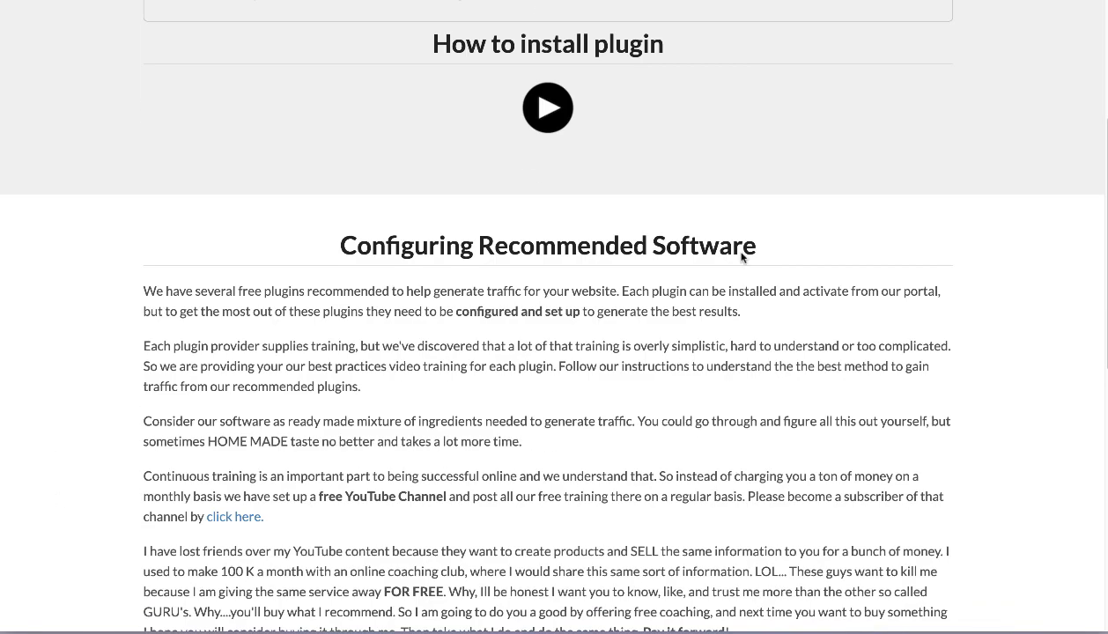
pyautogui.scroll(15, 863, 386)
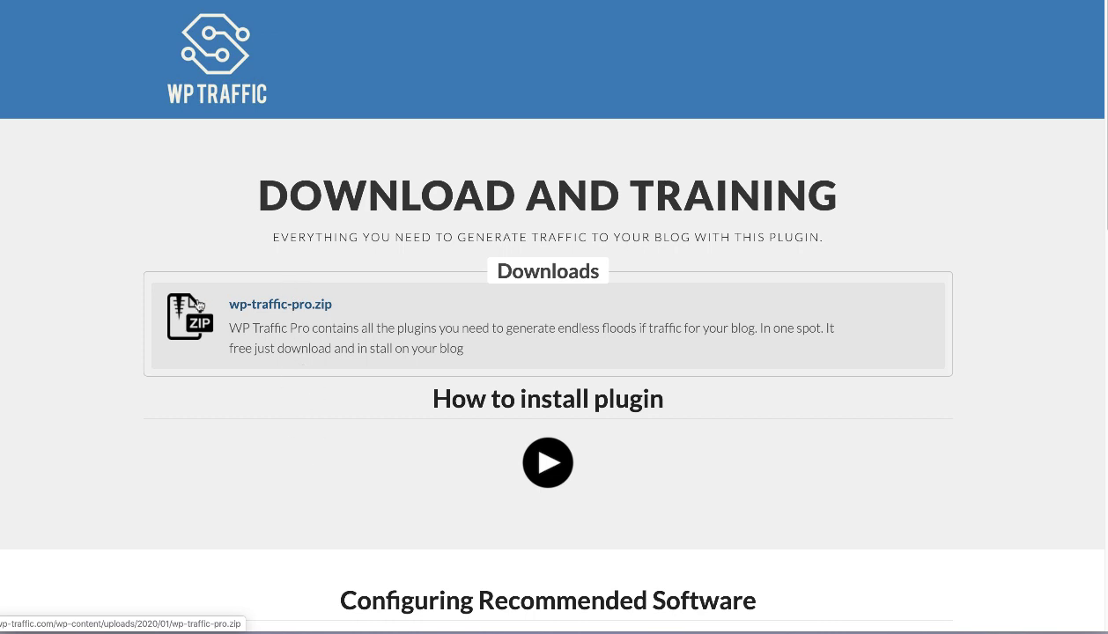
pyautogui.click(197, 326)
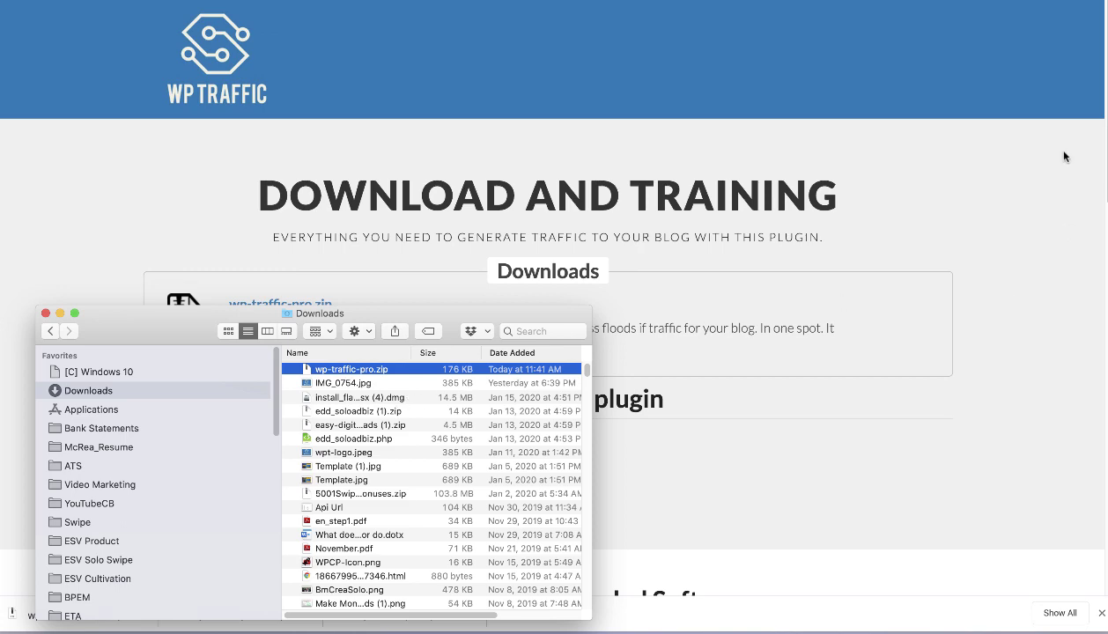
pyautogui.click(1025, 240)
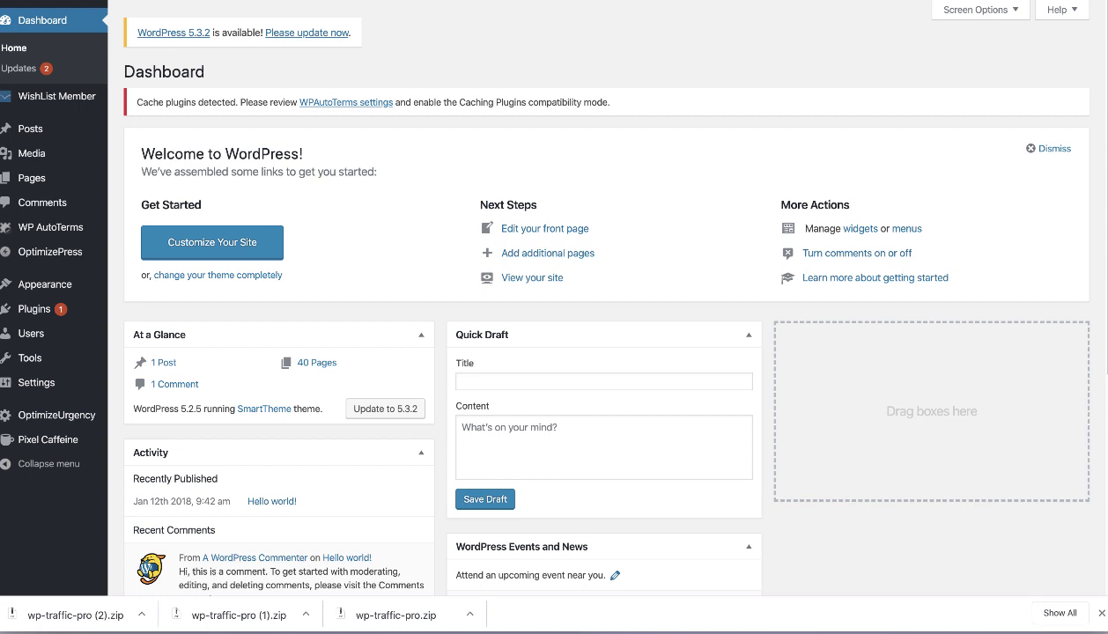
# Update the outdated WP ChannelPoster plugin to version 1.0.2 and return to the dashboard home
pyautogui.click(323, 33)
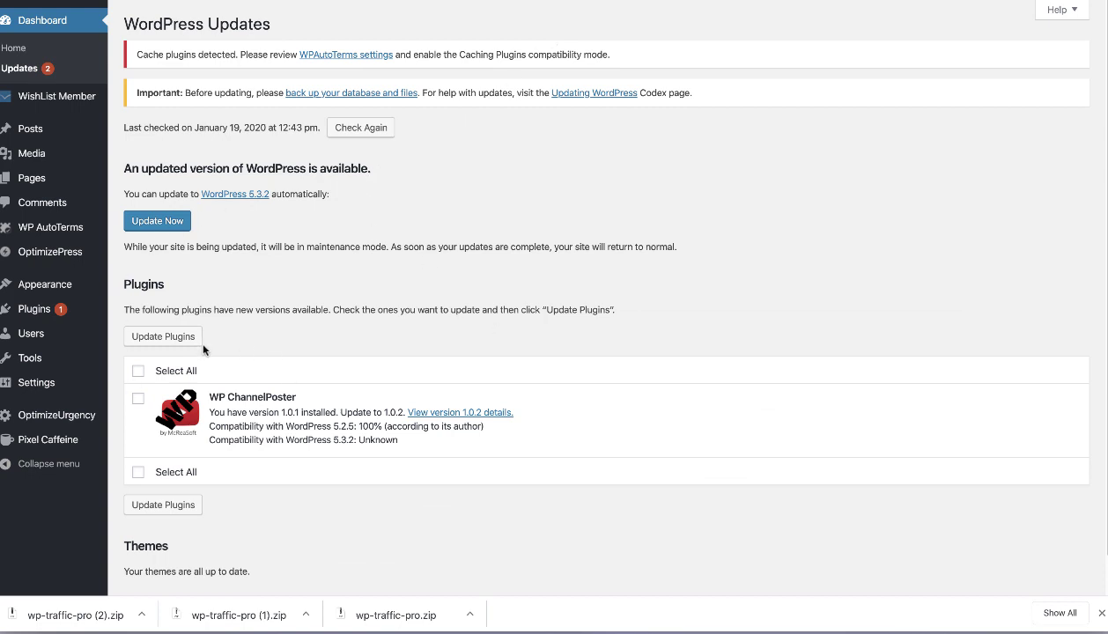
pyautogui.click(137, 371)
pyautogui.click(160, 336)
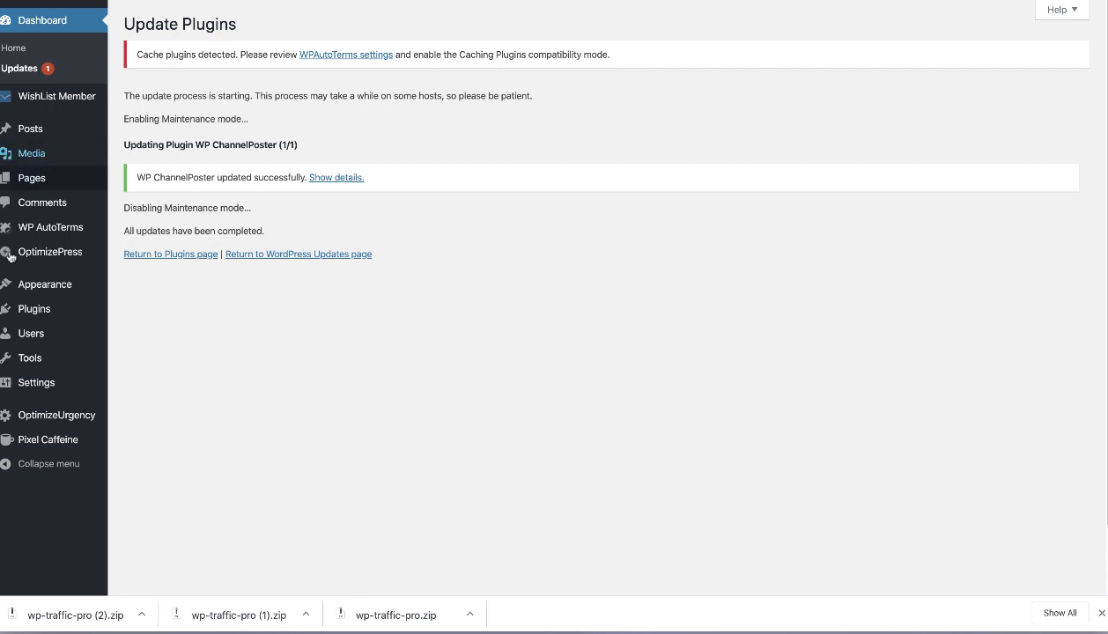
pyautogui.click(15, 48)
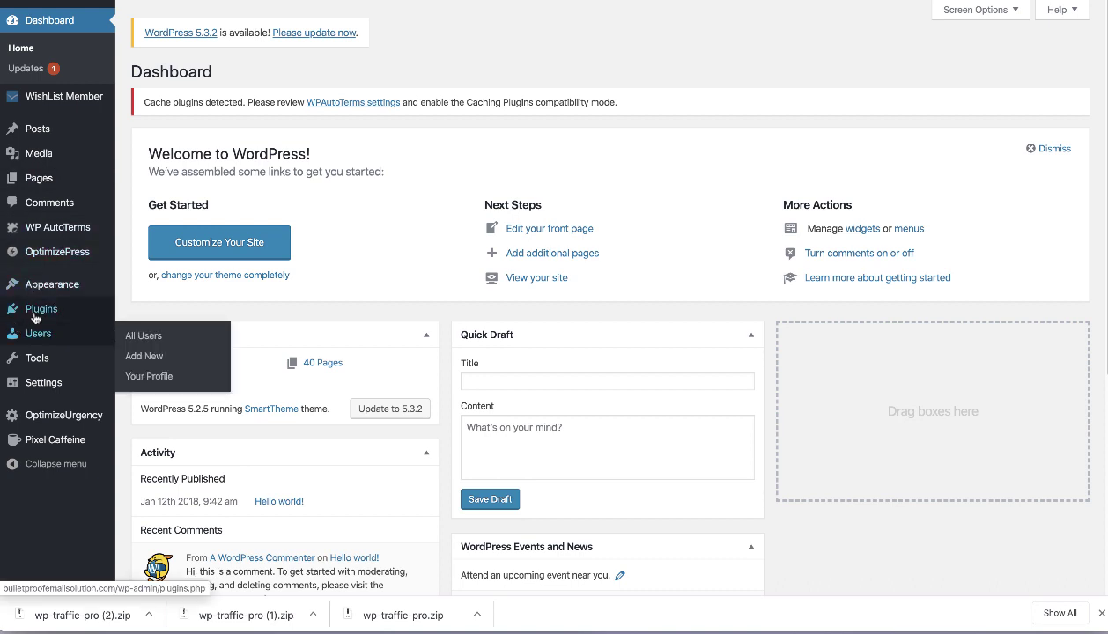
# Upload wp-traffic-pro.zip from the Downloads folder as a new plugin, install it and activate it
pyautogui.moveTo(36, 319)
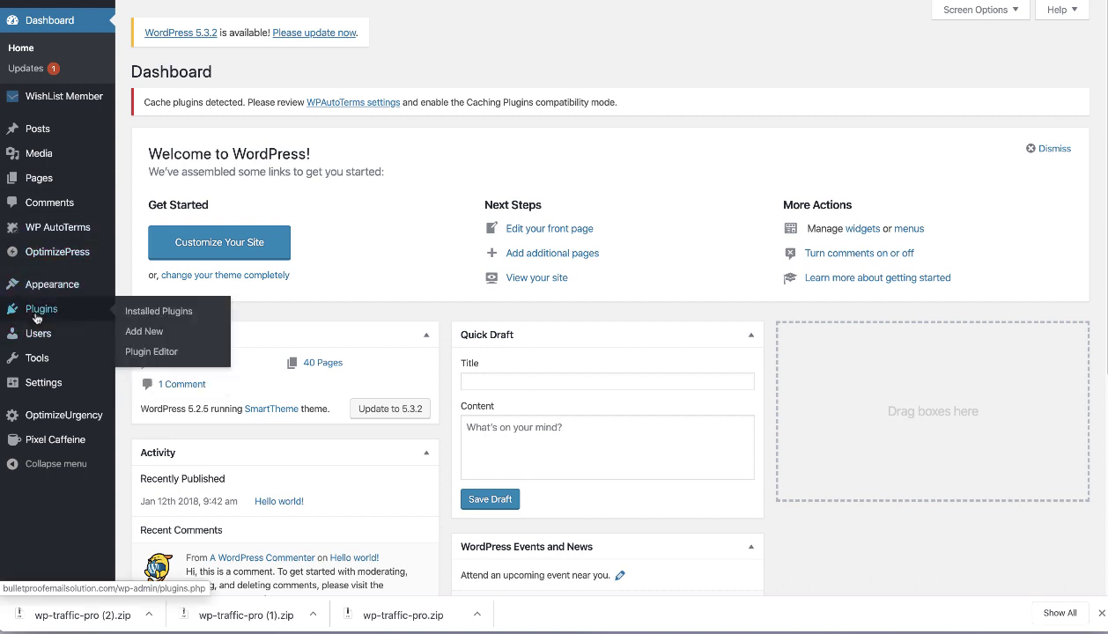
pyautogui.click(145, 333)
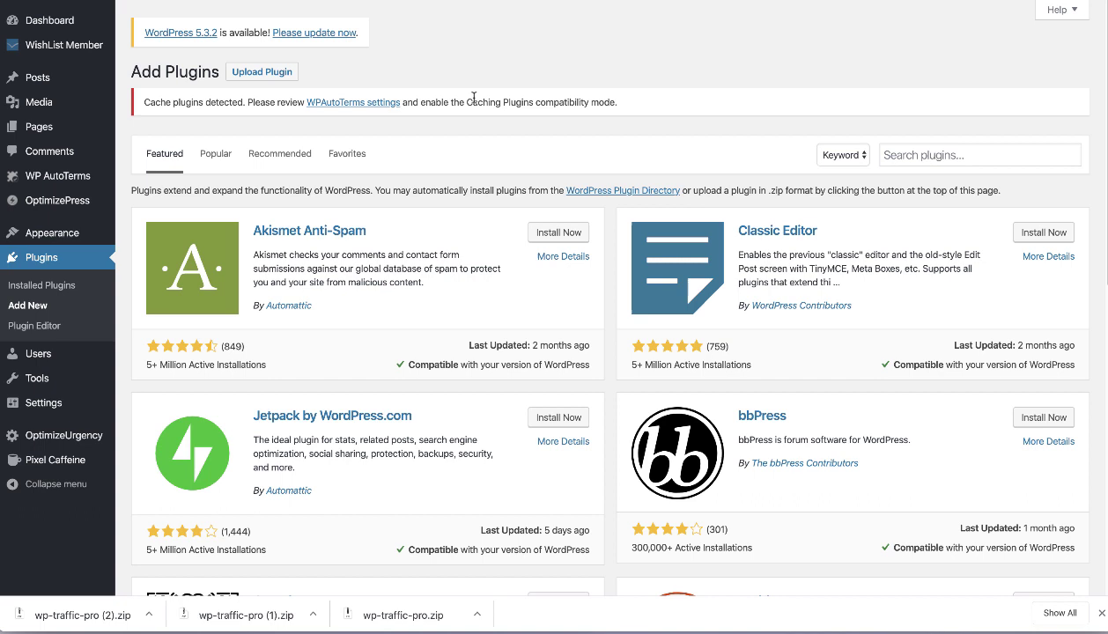
pyautogui.click(272, 76)
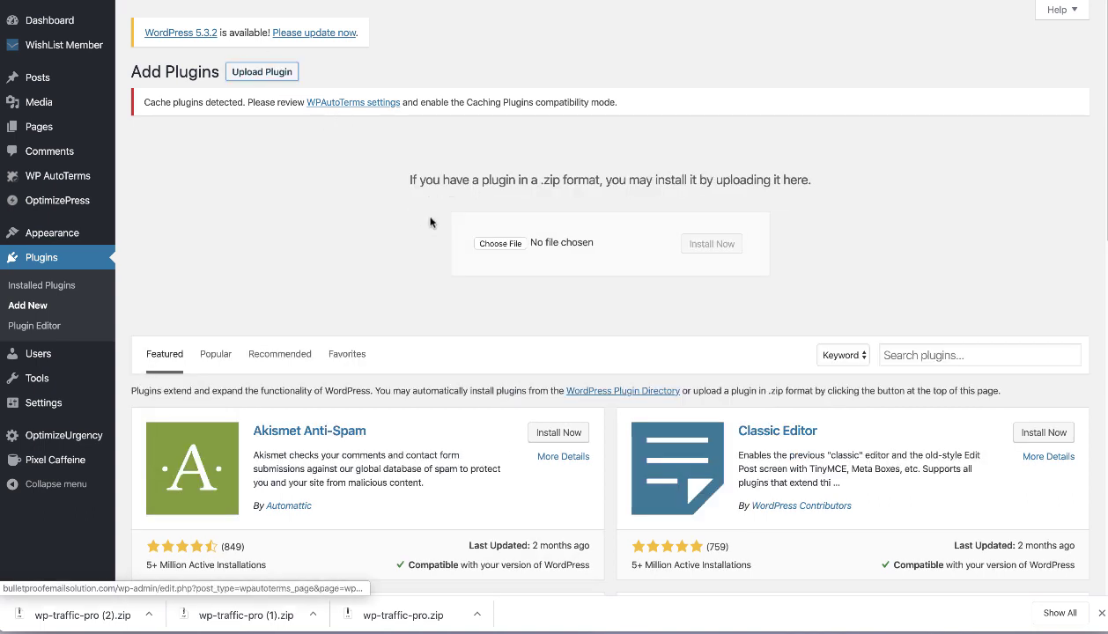
pyautogui.click(499, 243)
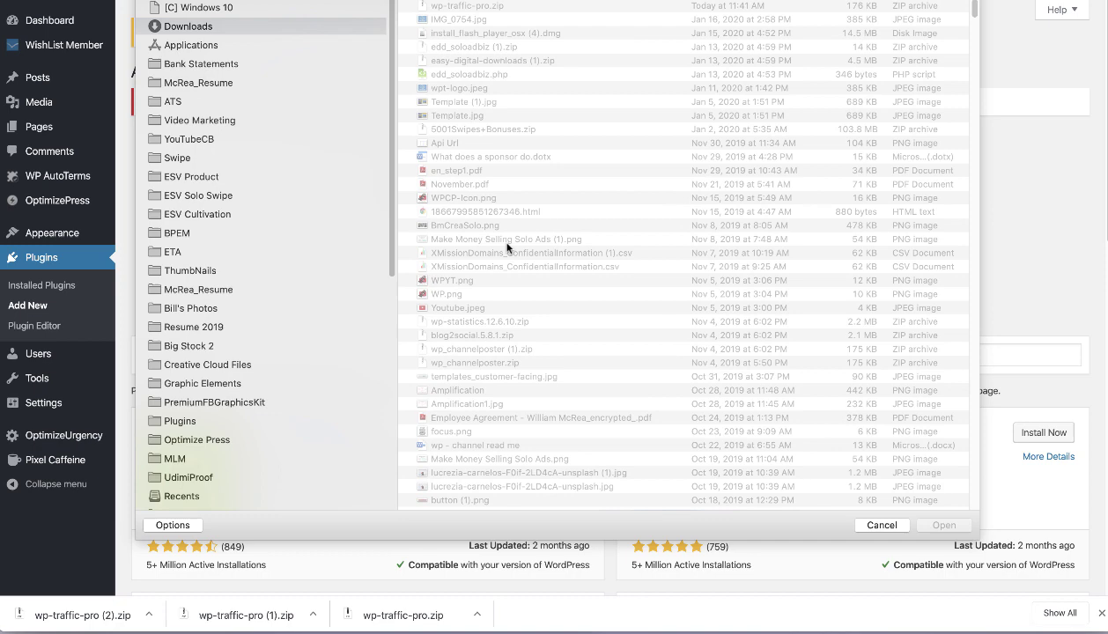
pyautogui.click(463, 7)
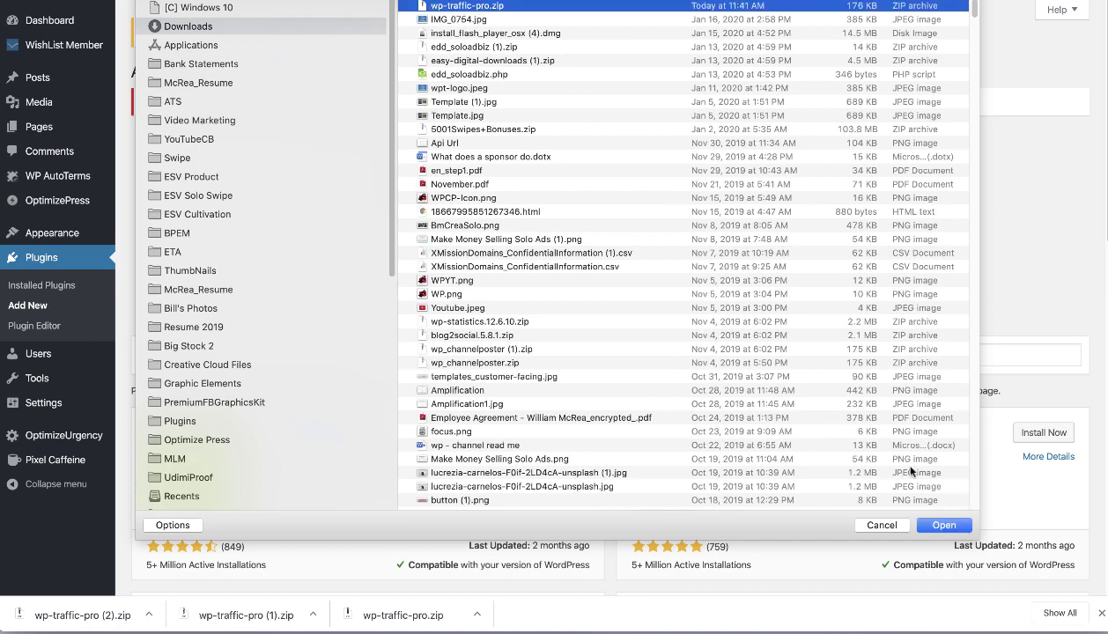
pyautogui.click(939, 525)
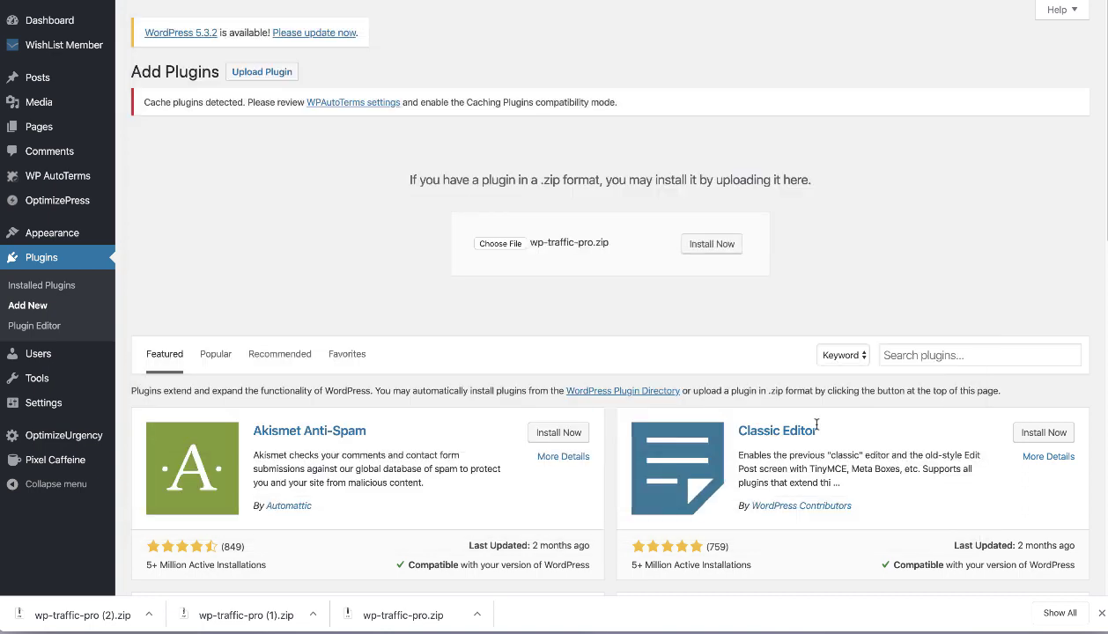
pyautogui.click(699, 241)
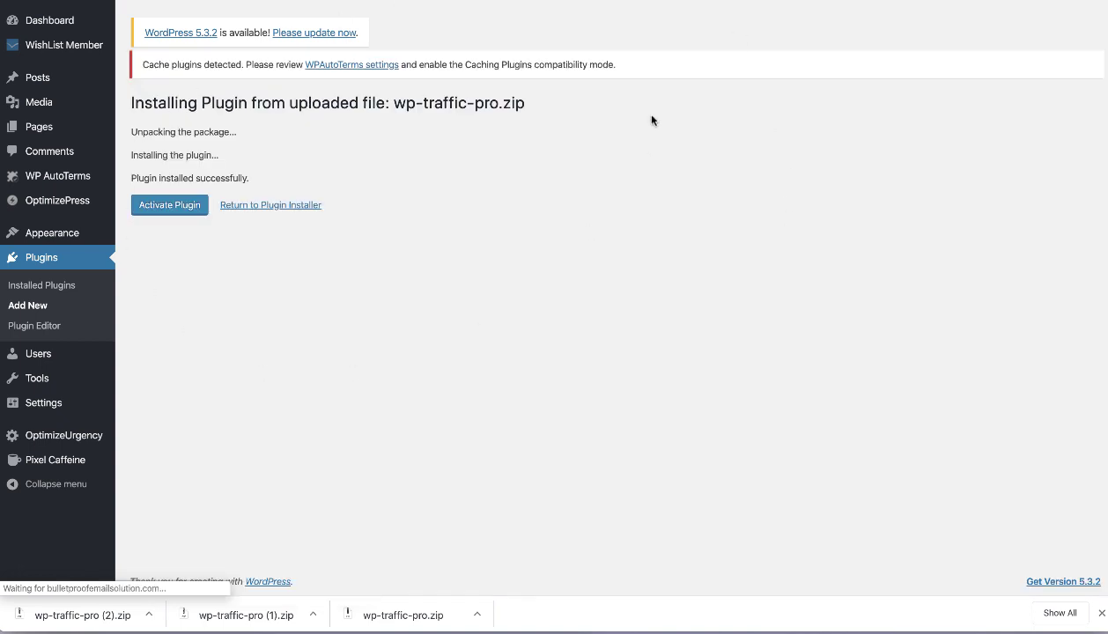
pyautogui.click(168, 207)
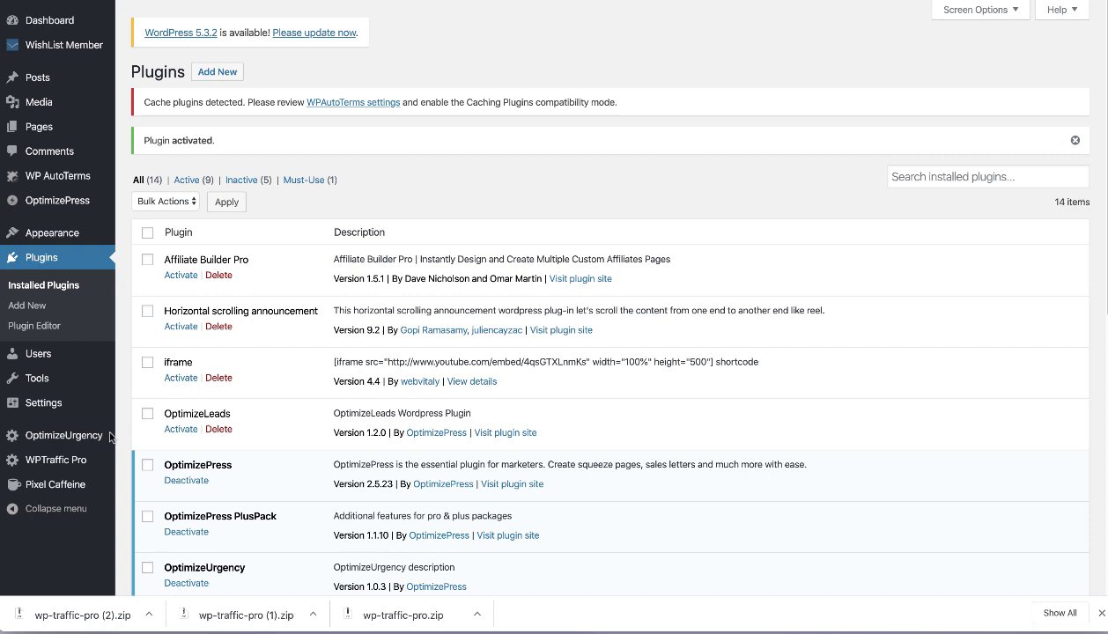
# Open WPTraffic Pro's plugin installation page and look through its recommended plugins
pyautogui.moveTo(71, 461)
pyautogui.click(142, 464)
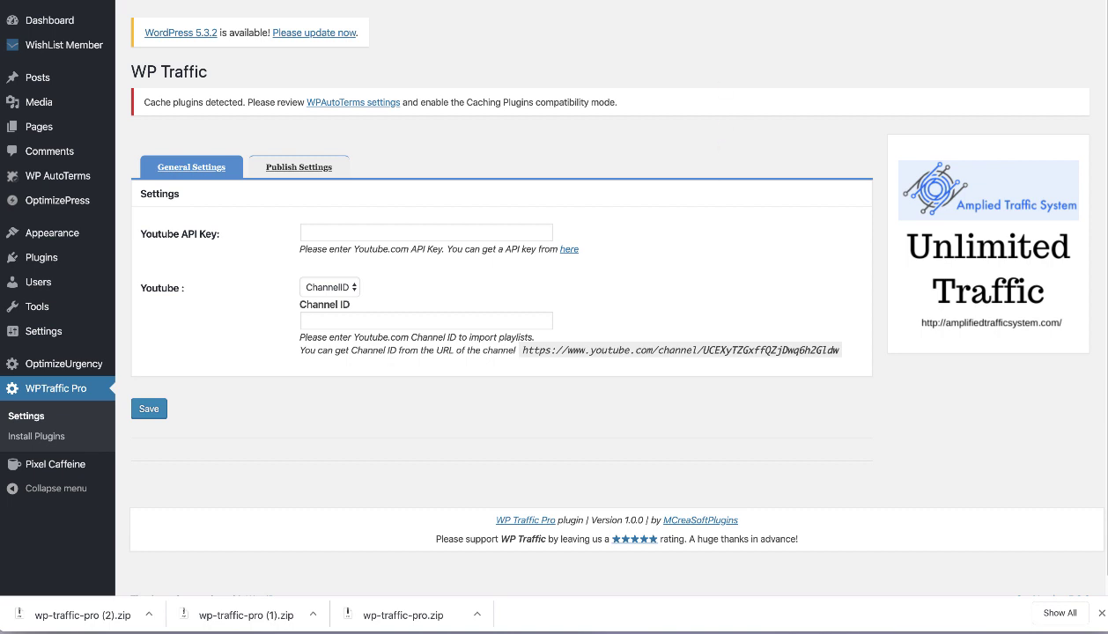
pyautogui.click(44, 443)
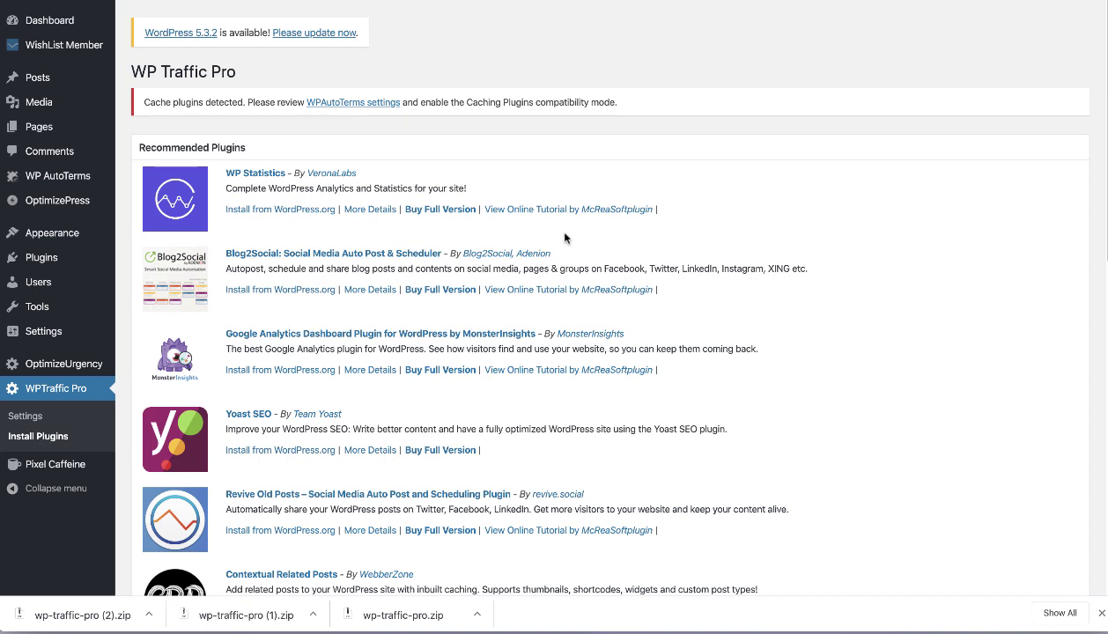
pyautogui.scroll(-3, 595, 299)
pyautogui.scroll(-10, 582, 386)
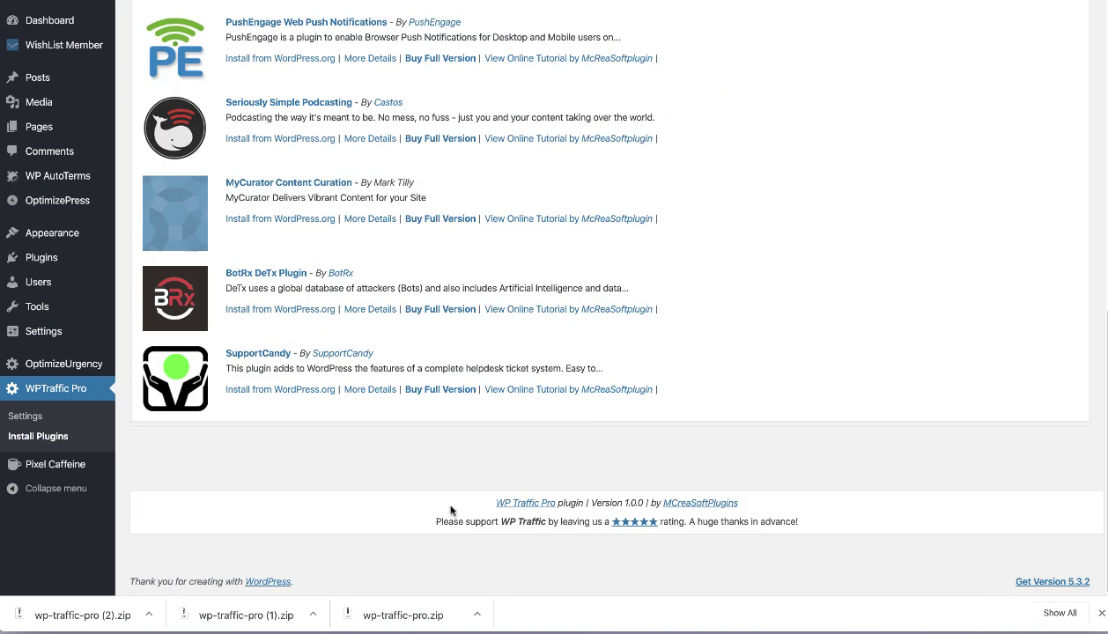
pyautogui.scroll(6, 511, 392)
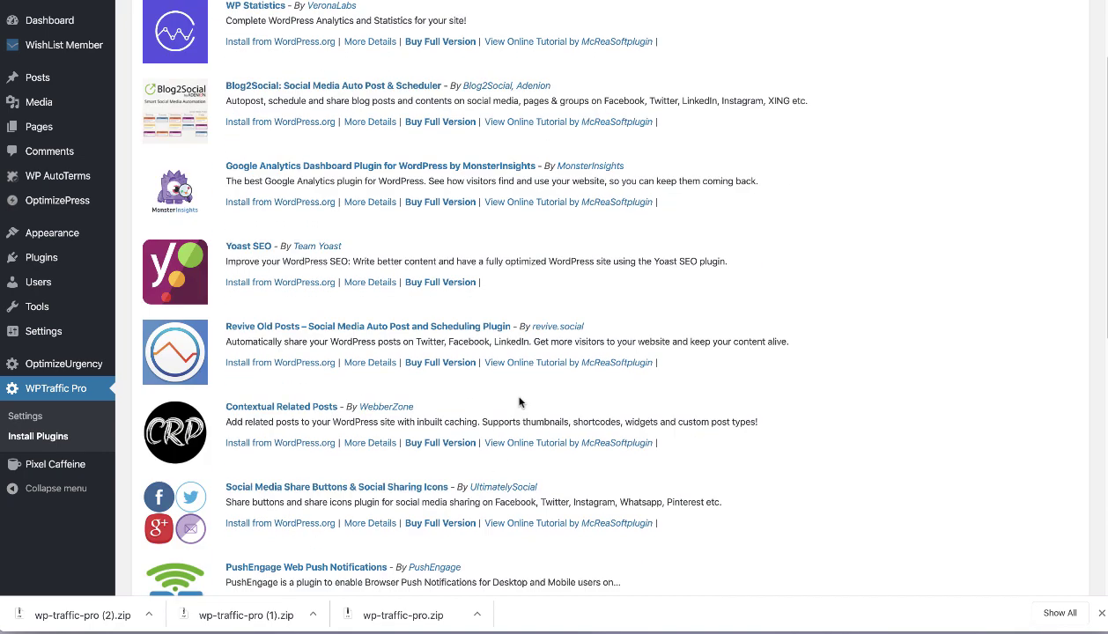
pyautogui.scroll(2, 715, 260)
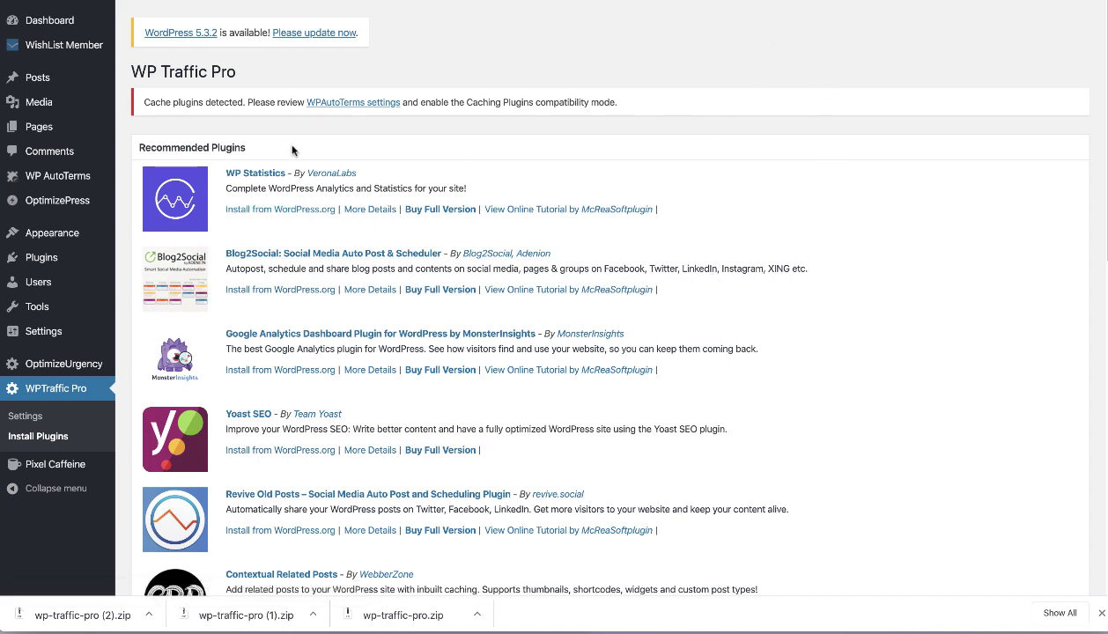
# Install the recommended WP Statistics plugin from WordPress.org and activate it
pyautogui.scroll(-4, 276, 391)
pyautogui.scroll(4, 253, 297)
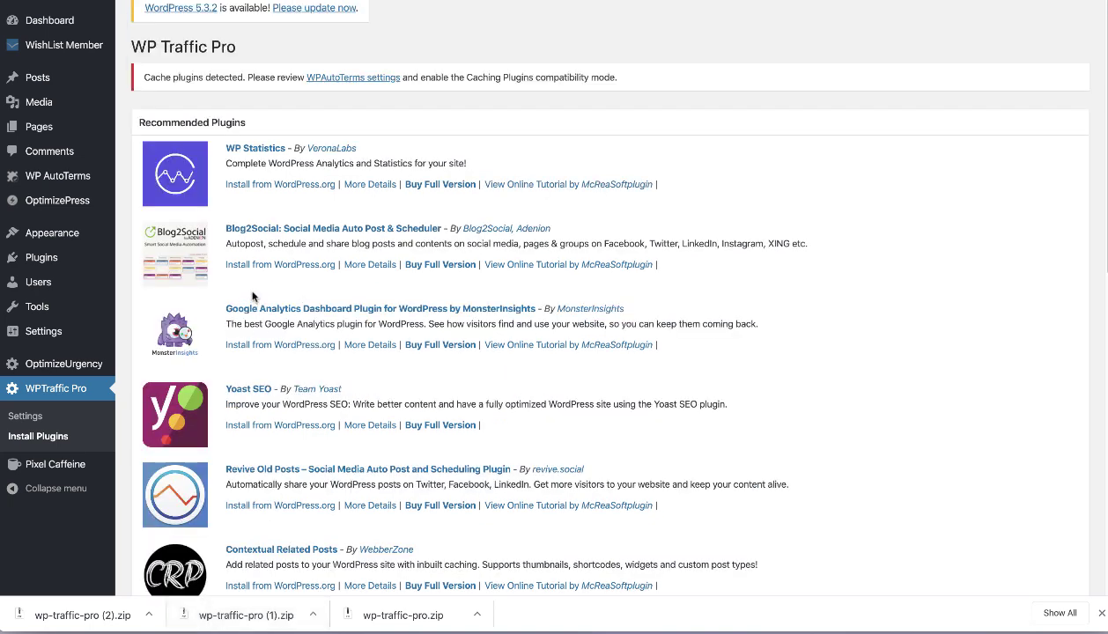
pyautogui.click(297, 186)
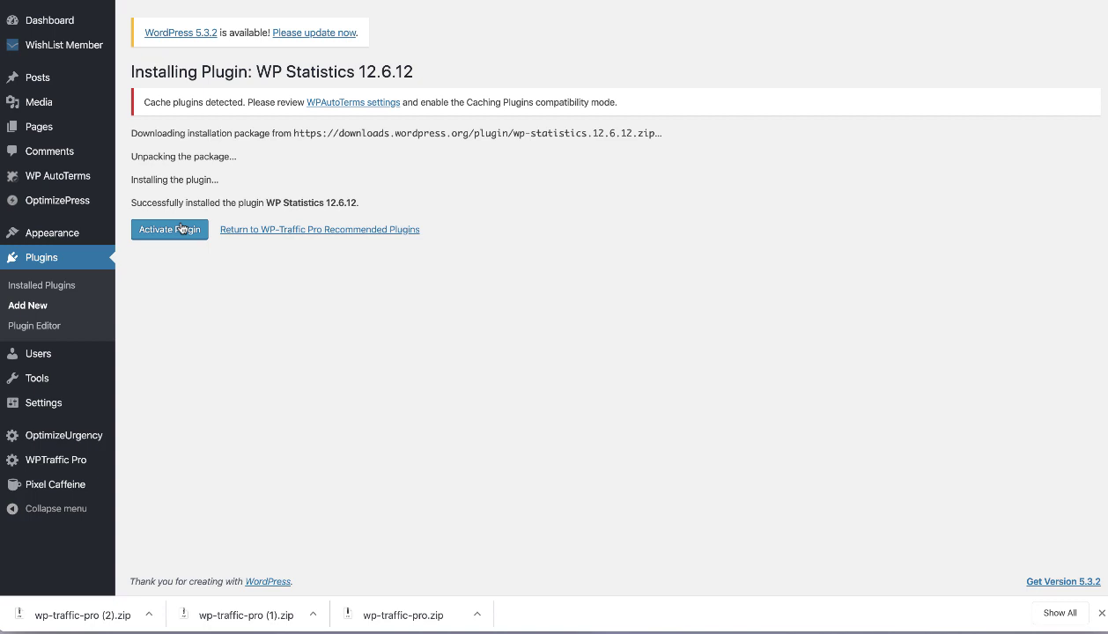
pyautogui.click(170, 230)
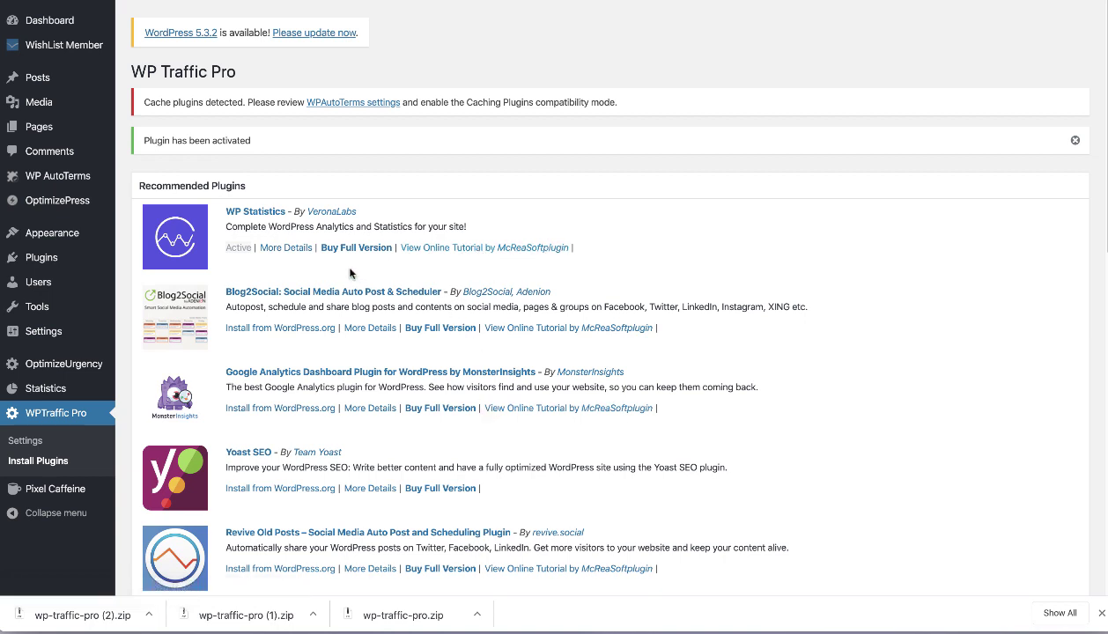
# Install the SupportCandy plugin at the end of the recommended plugins from WordPress.org and activate it
pyautogui.scroll(-1, 323, 304)
pyautogui.scroll(-4, 352, 308)
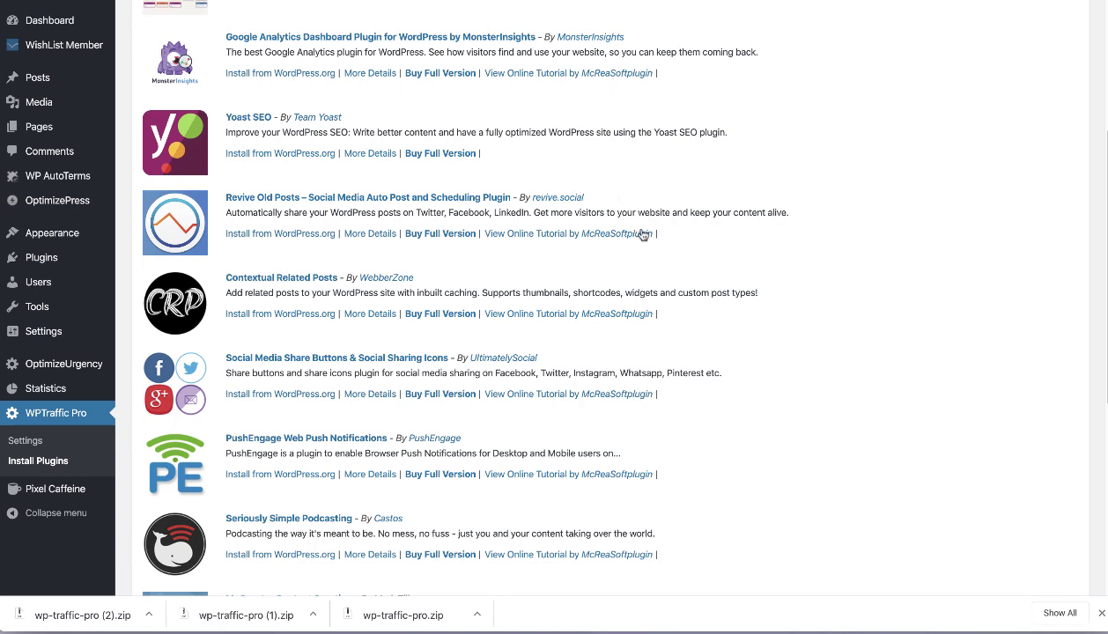
pyautogui.scroll(-1, 650, 188)
pyautogui.scroll(-3, 689, 184)
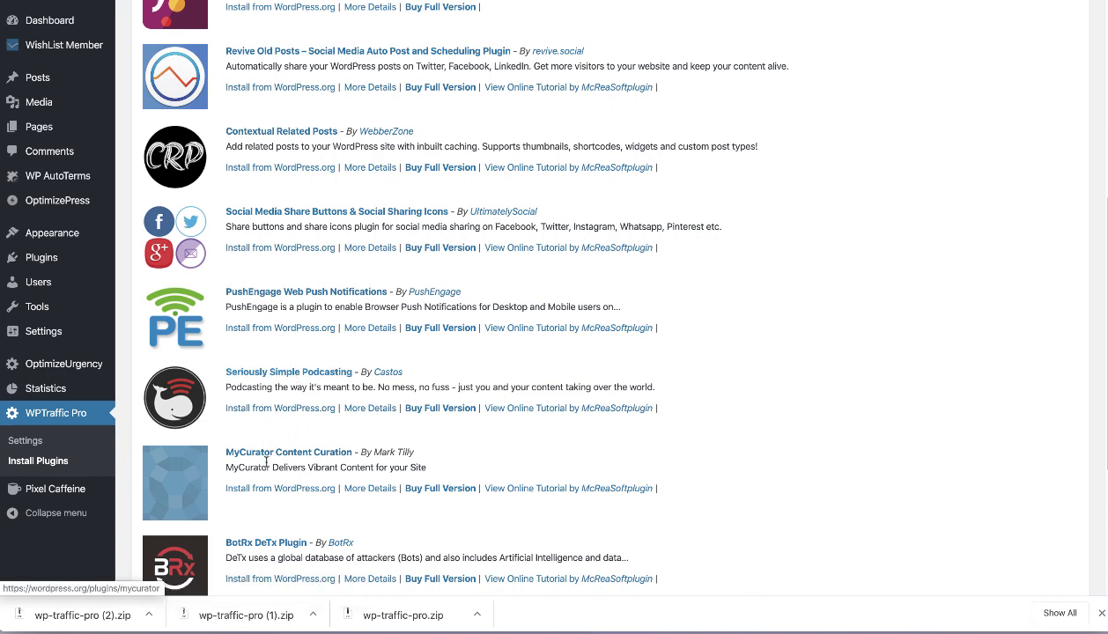
pyautogui.scroll(-5, 649, 272)
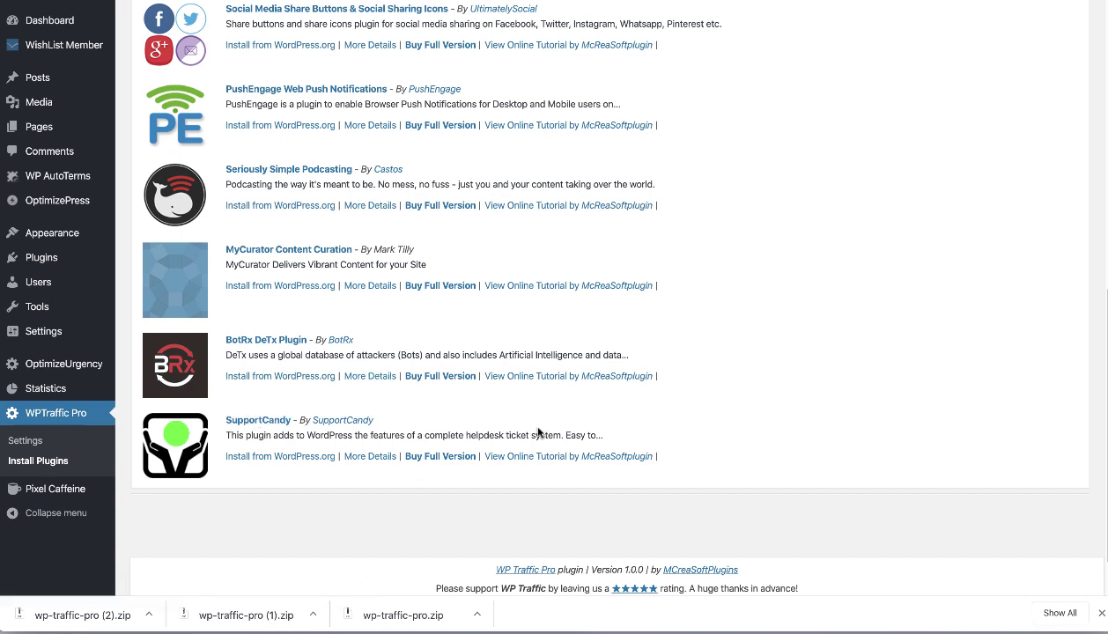
pyautogui.click(275, 460)
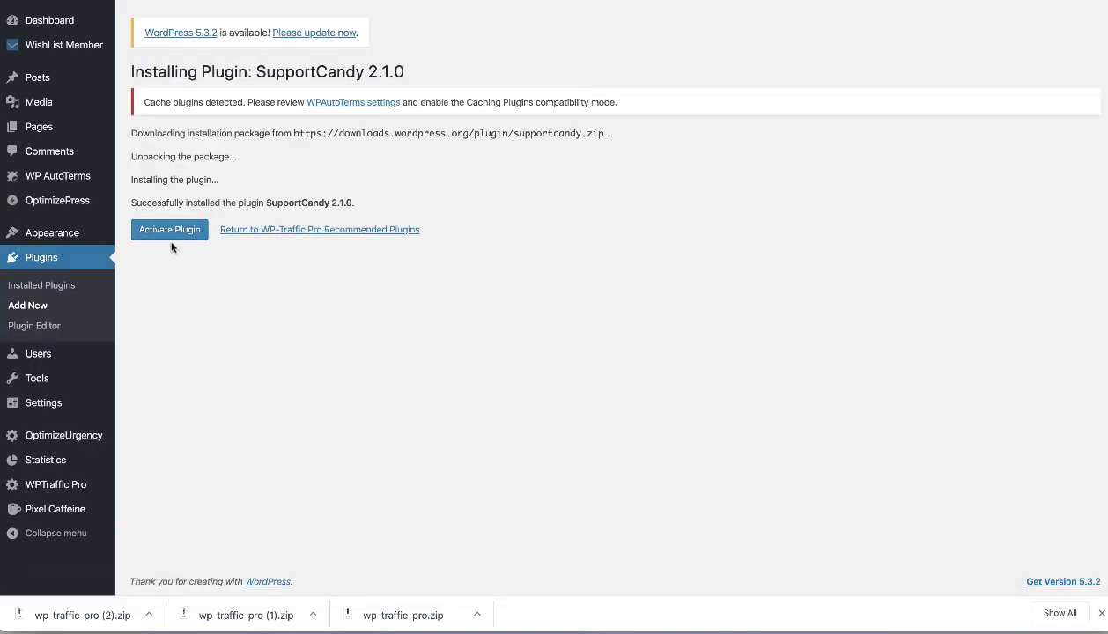
pyautogui.click(171, 231)
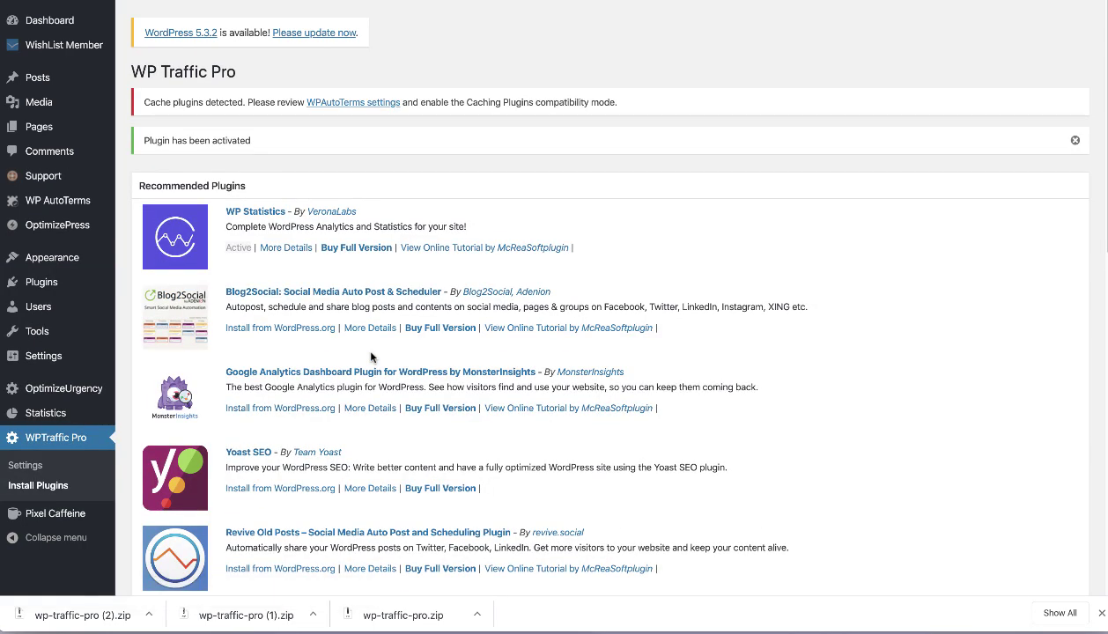
pyautogui.scroll(-6, 405, 344)
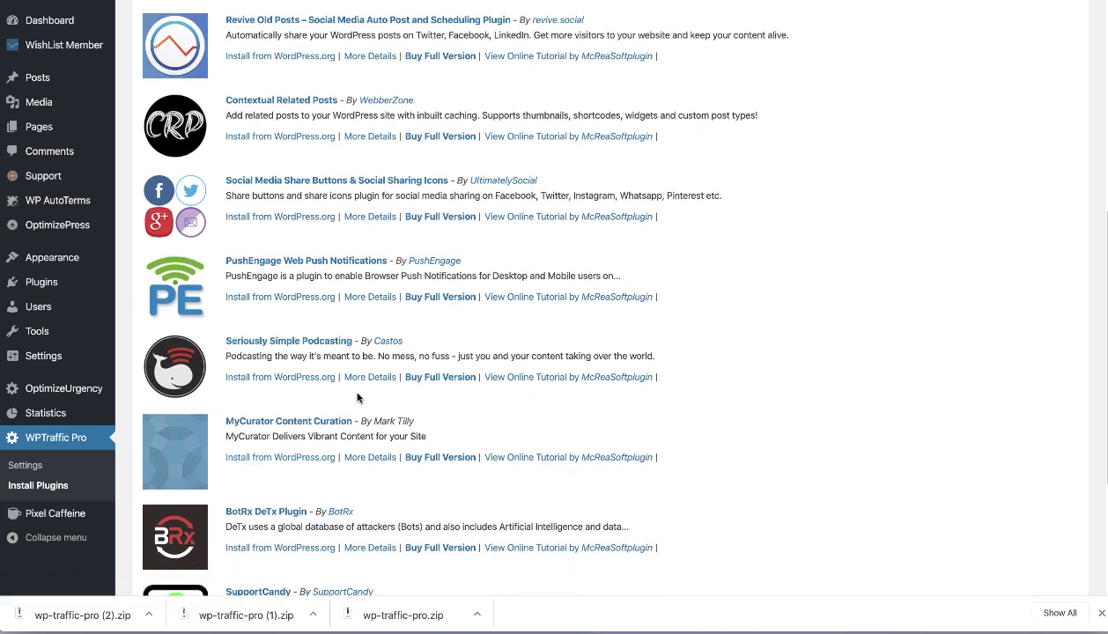
pyautogui.scroll(-1, 293, 438)
pyautogui.scroll(-3, 292, 437)
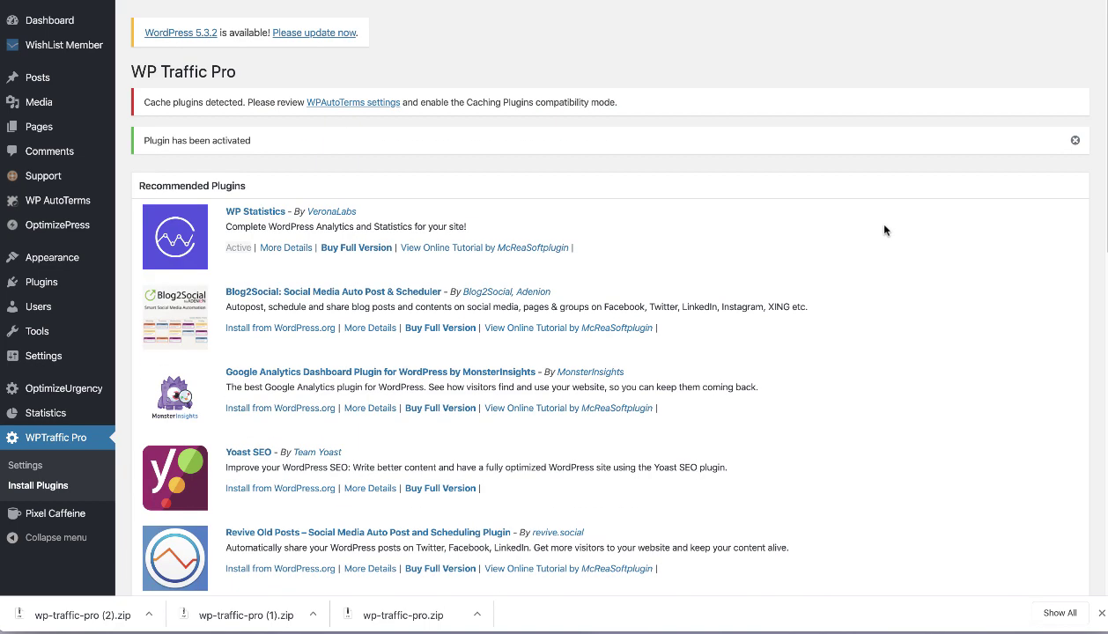
# Look through the whole recommended plugins list and check the status shown for SupportCandy and WP Statistics
pyautogui.scroll(-2, 885, 230)
pyautogui.scroll(-2, 873, 238)
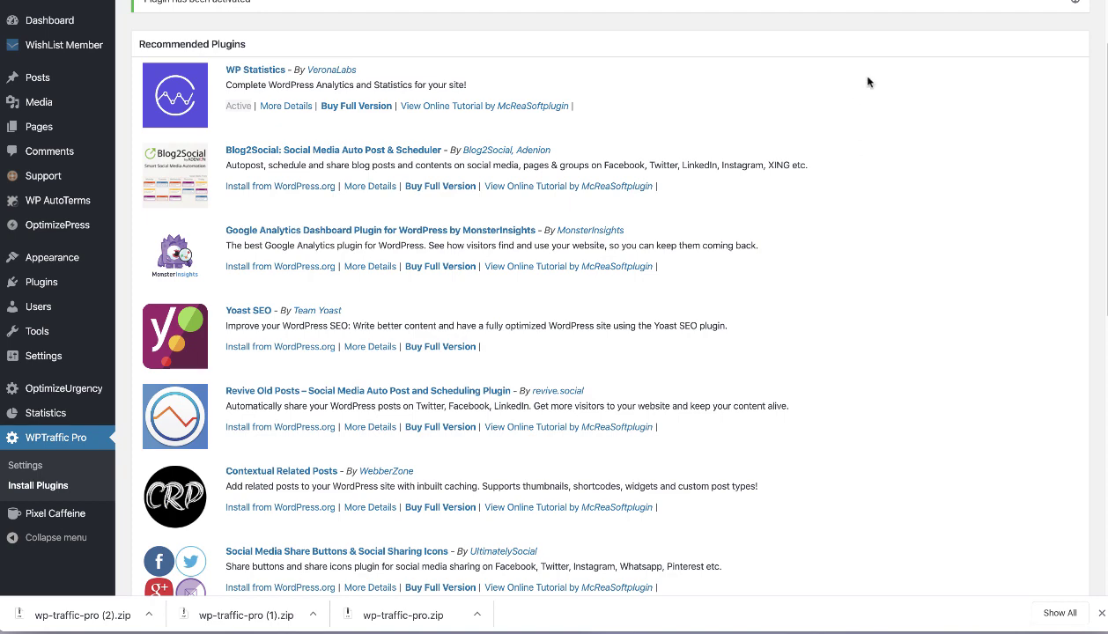
pyautogui.scroll(-6, 913, 369)
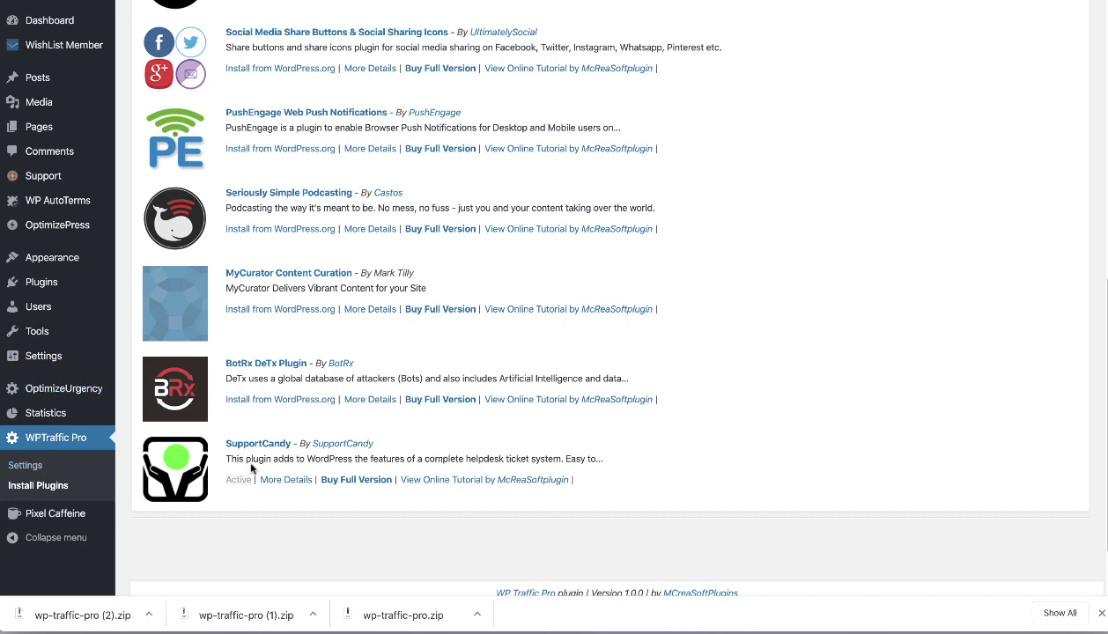
pyautogui.scroll(7, 515, 167)
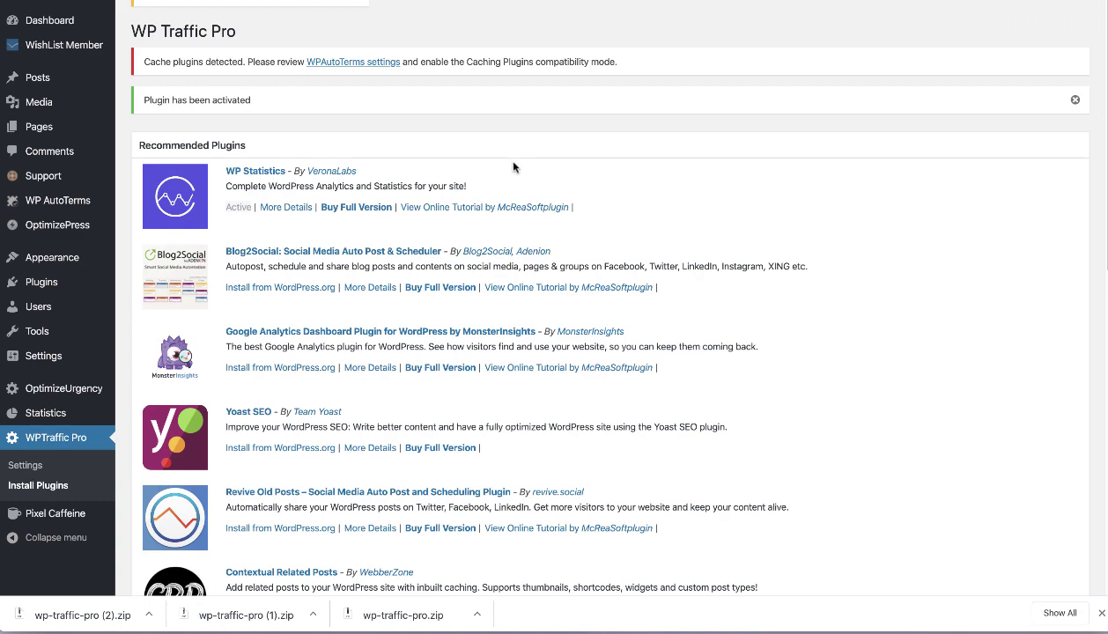
pyautogui.scroll(-7, 506, 172)
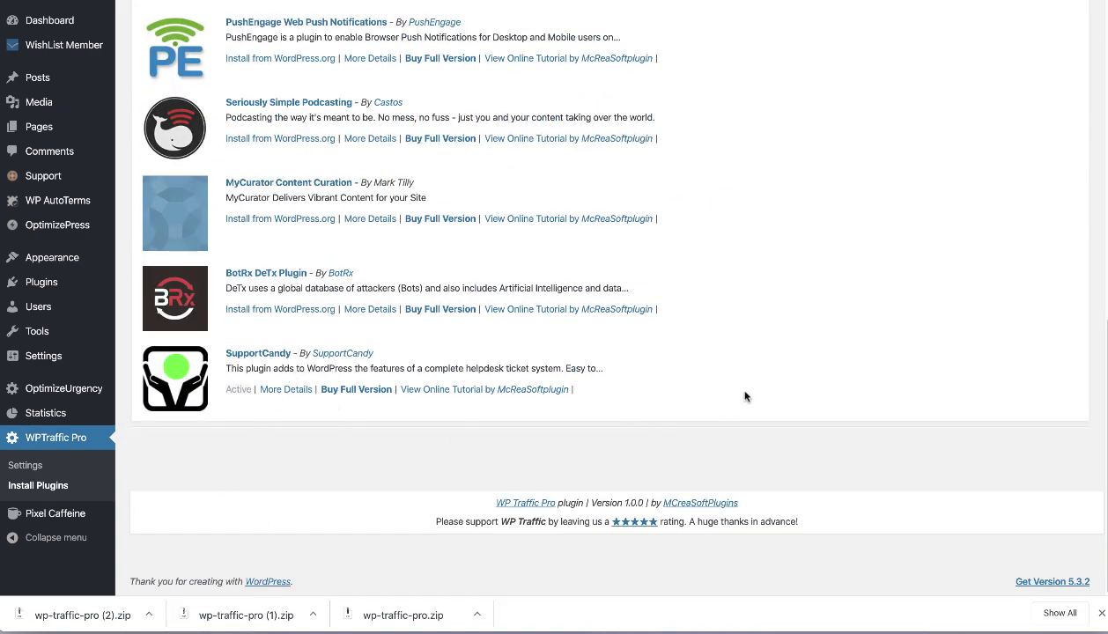
pyautogui.scroll(7, 745, 398)
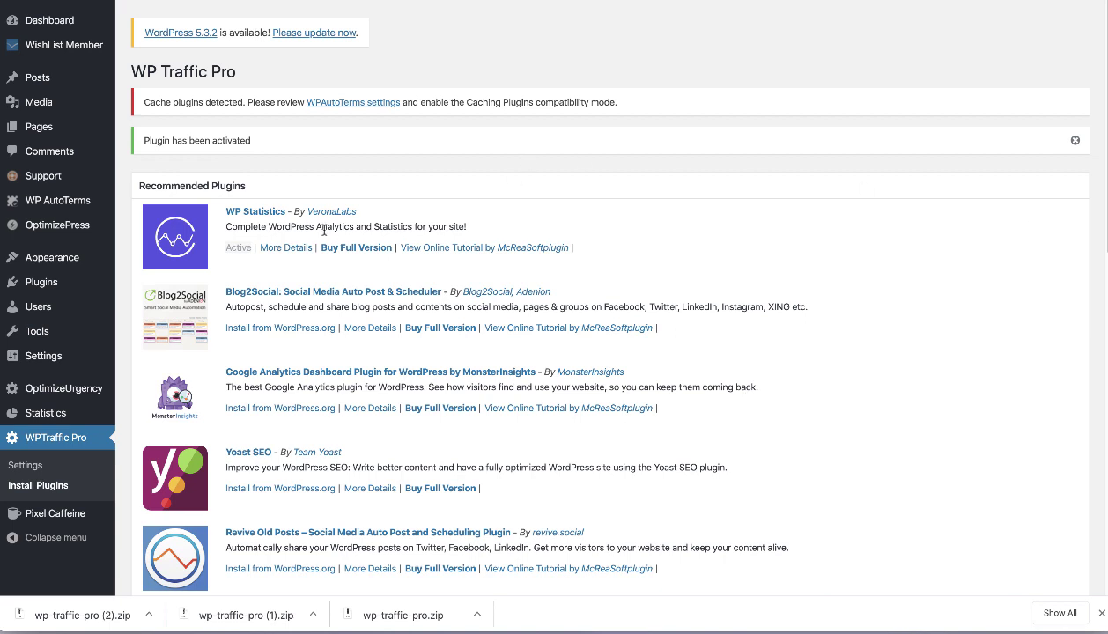
pyautogui.doubleClick(238, 250)
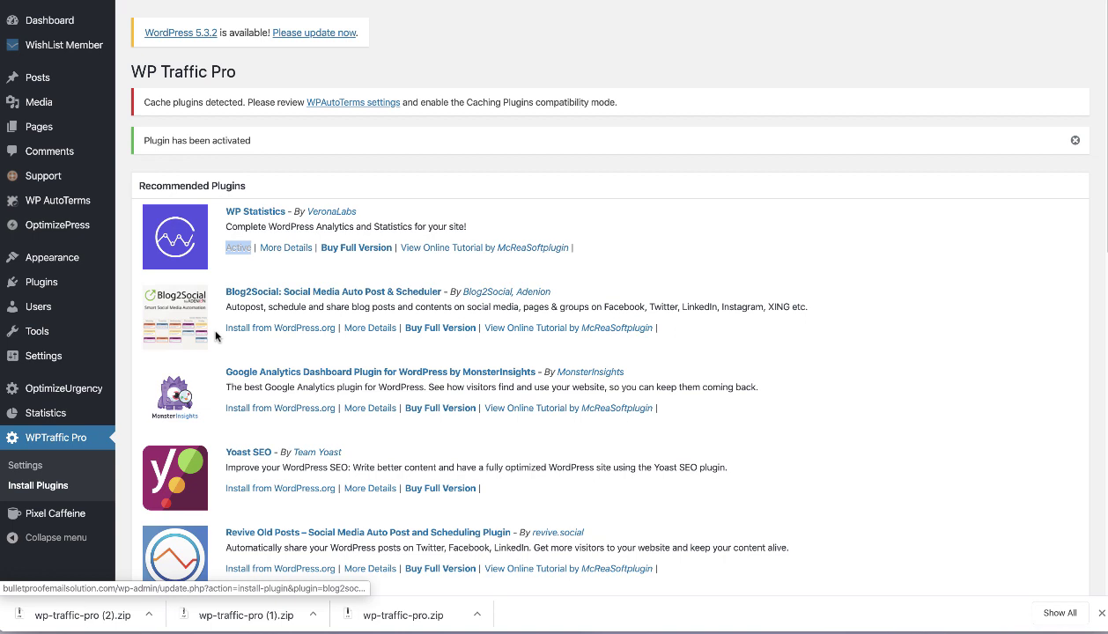
# Install the recommended Blog2Social: Social Media Auto Post & Scheduler plugin from WordPress.org and activate it
pyautogui.click(300, 333)
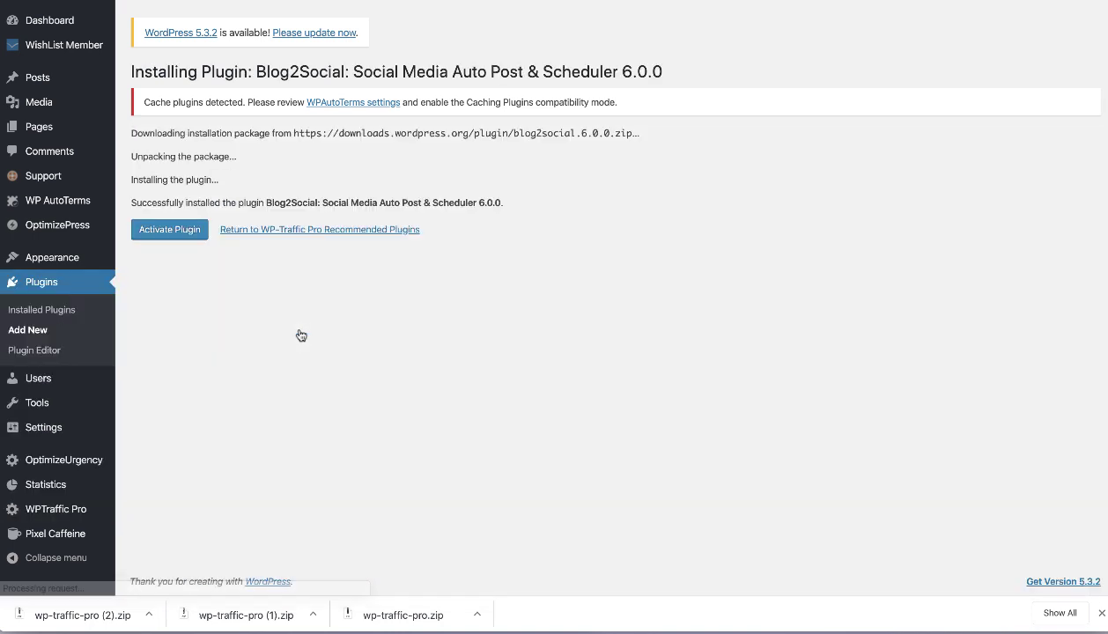
pyautogui.click(158, 232)
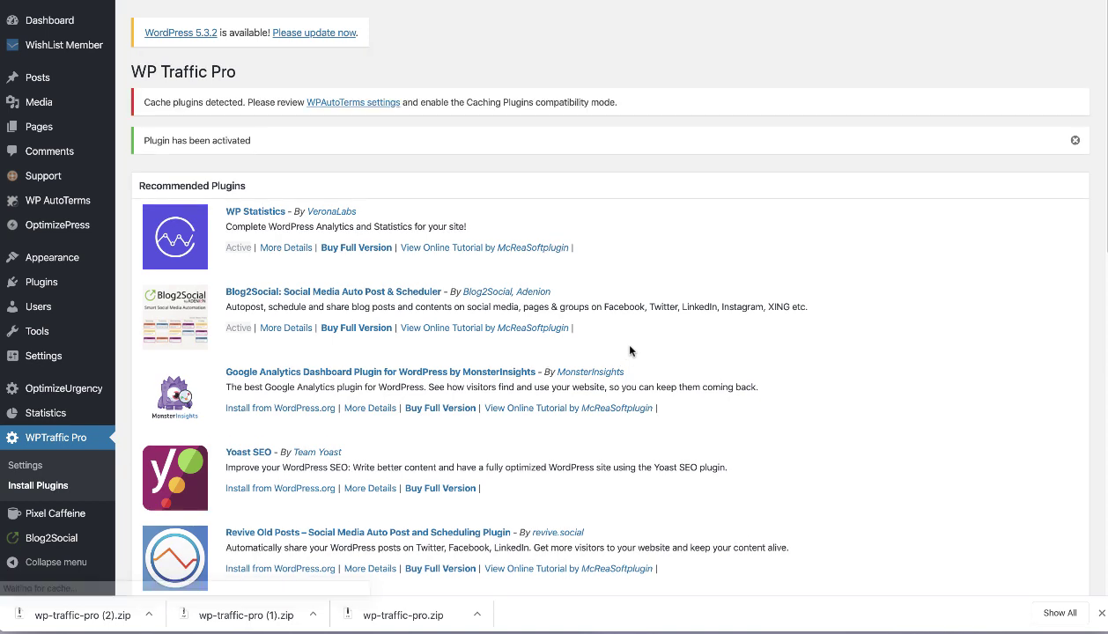
pyautogui.scroll(-1, 608, 291)
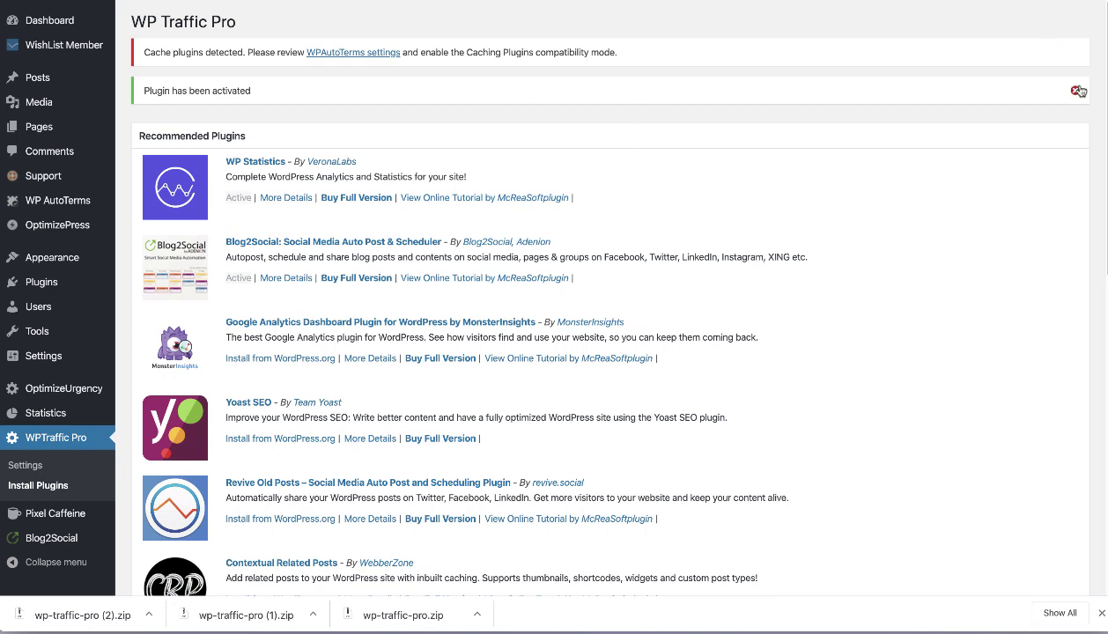
pyautogui.scroll(-2, 878, 165)
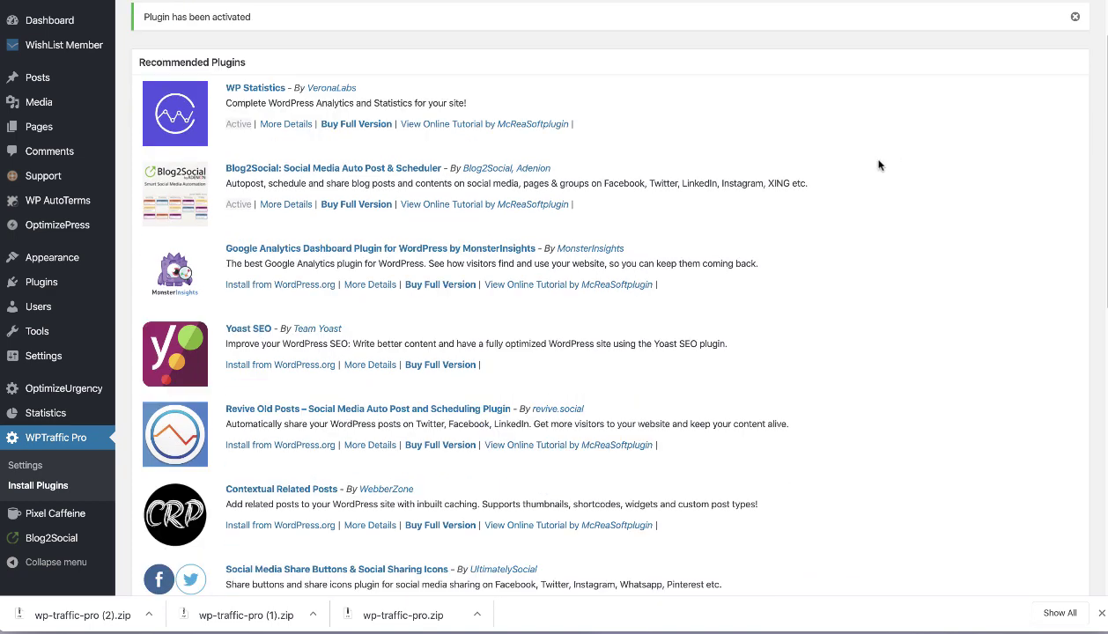
pyautogui.scroll(-1, 863, 168)
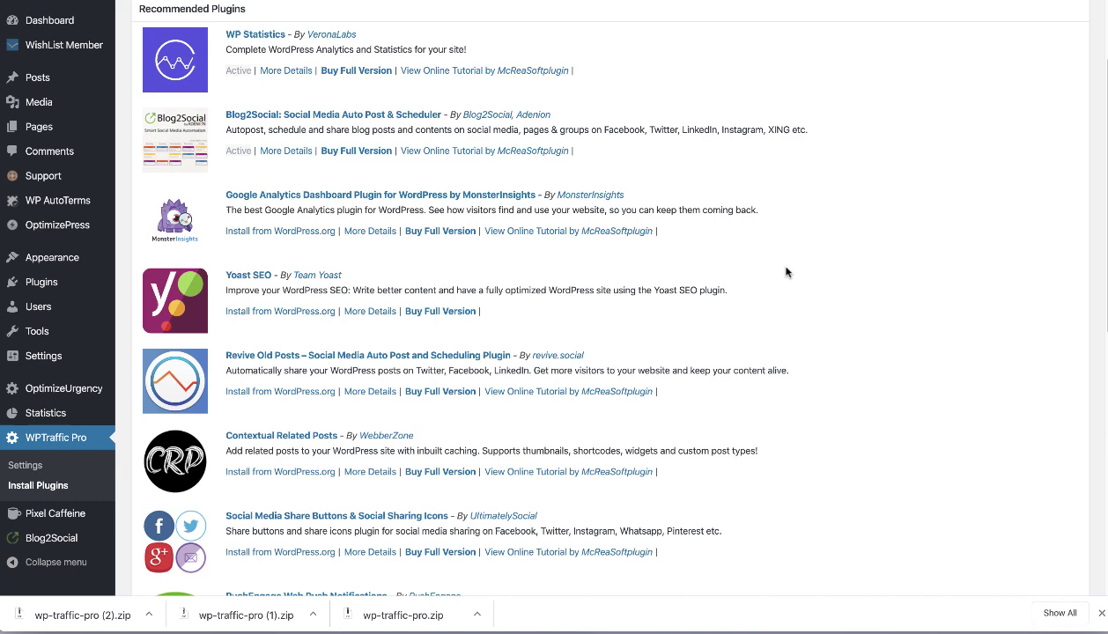